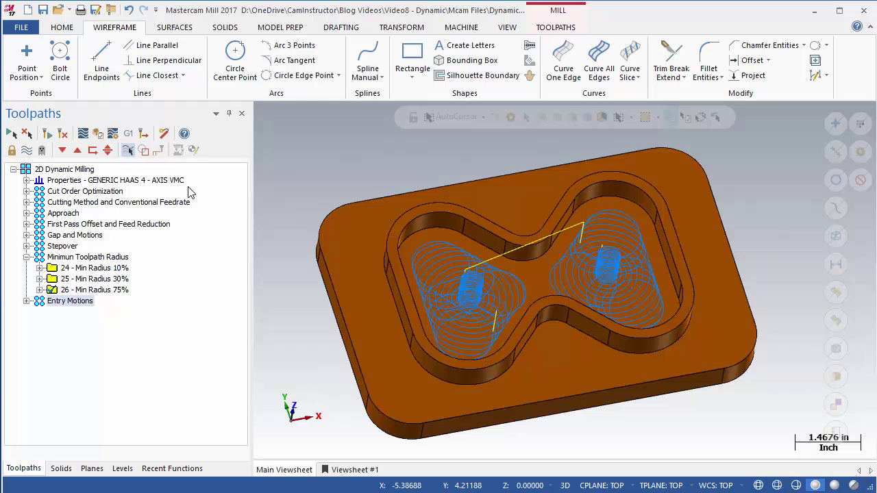
Step: Collapse the Minimun Toolpath Radius group and expand Entry Motions and operation 27 - Helix
click(27, 257)
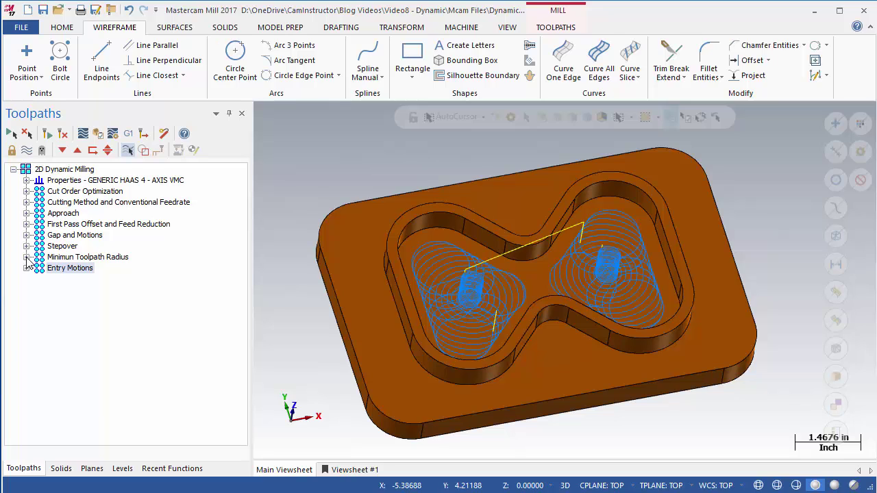
click(26, 268)
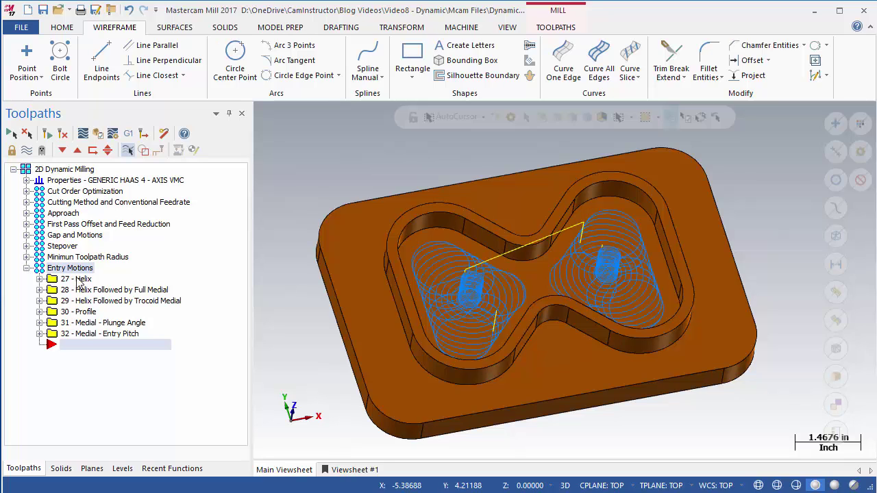
click(40, 279)
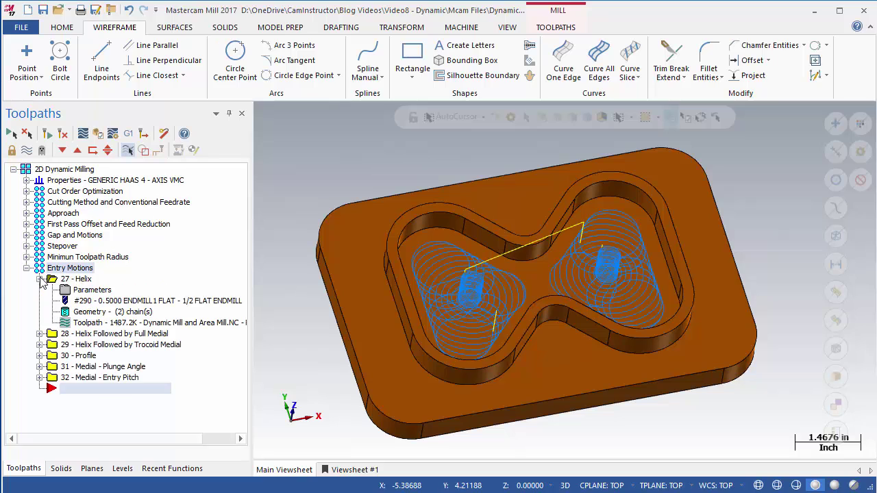
Step: Show the 27 - Helix Entry Motion settings and confirm Helix only as the entry method
click(91, 291)
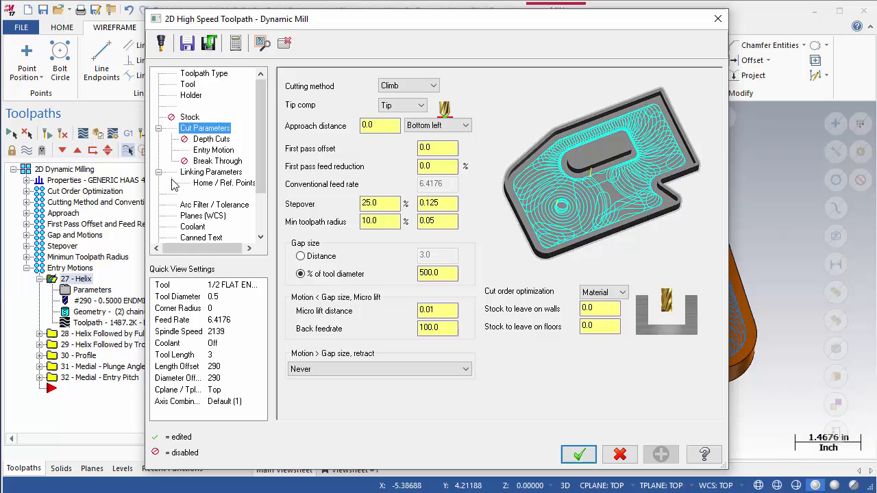
click(213, 151)
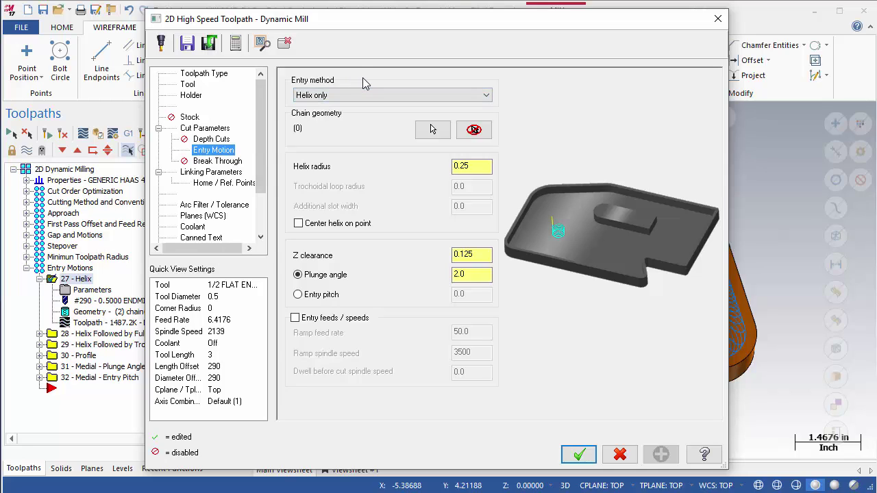
click(485, 97)
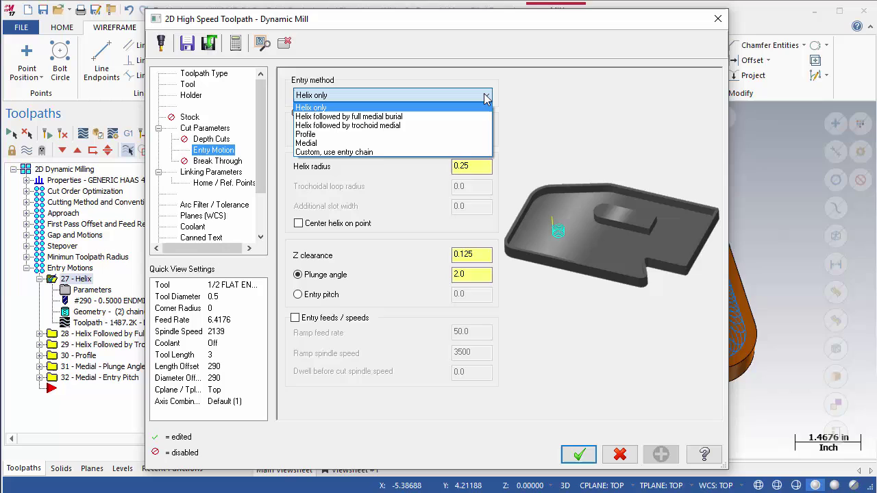
click(485, 98)
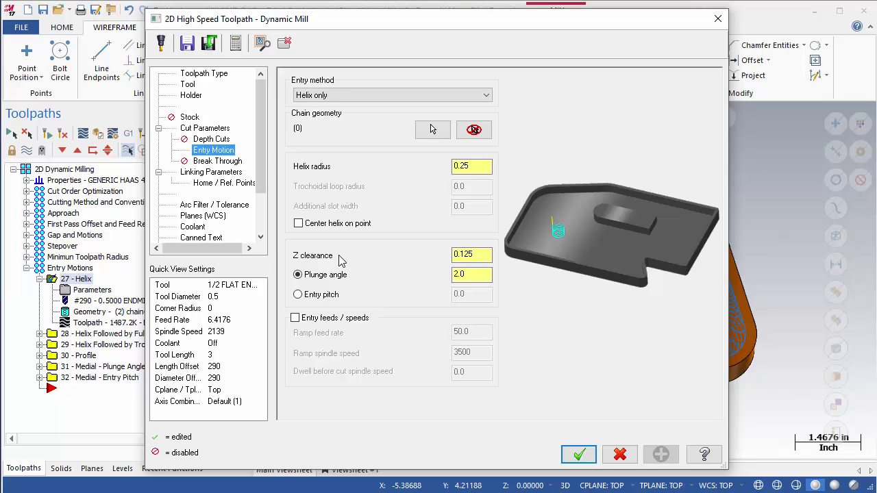
Step: Compare the entry pitch and plunge angle ramp options for the helix entry
click(328, 296)
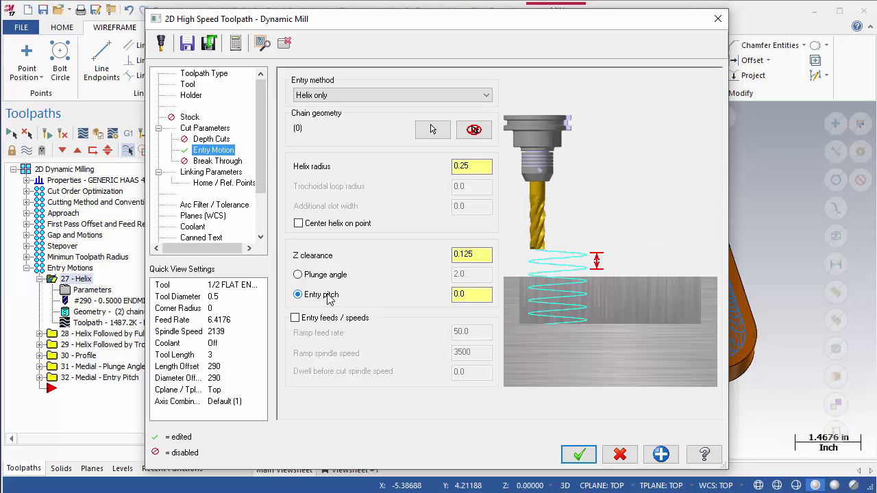
click(332, 277)
click(329, 295)
Step: Show entry feeds/speeds with ramp spindle 3500, turn them off, and restore plunge angle
click(295, 318)
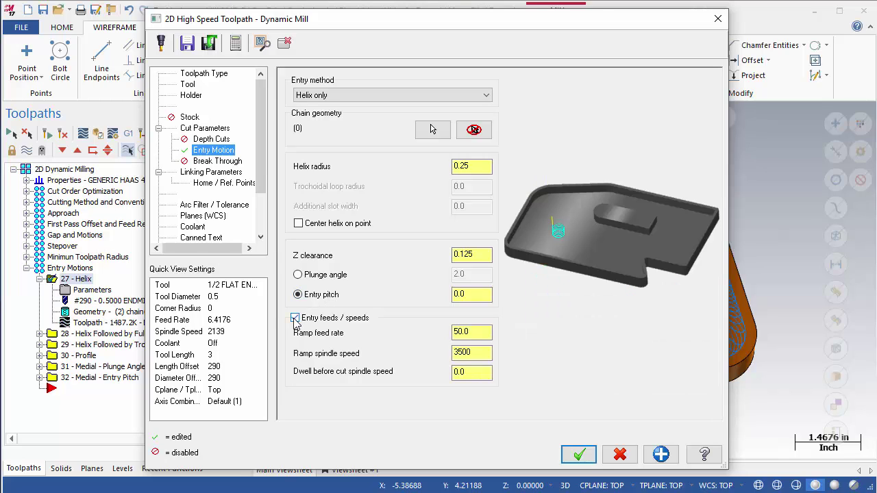
click(480, 352)
click(481, 371)
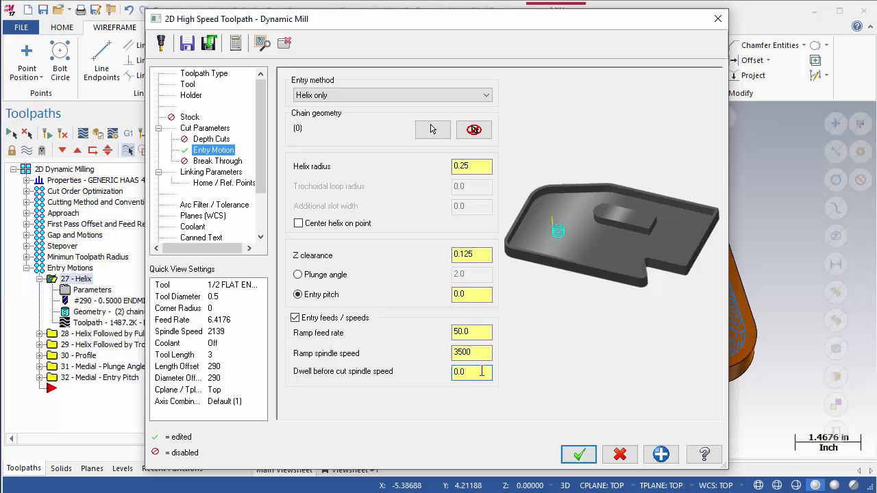
click(295, 317)
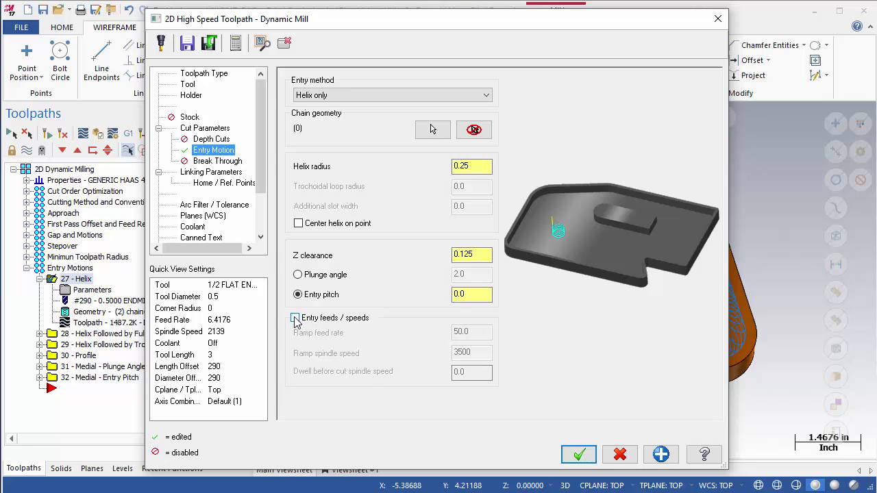
key(alt+p)
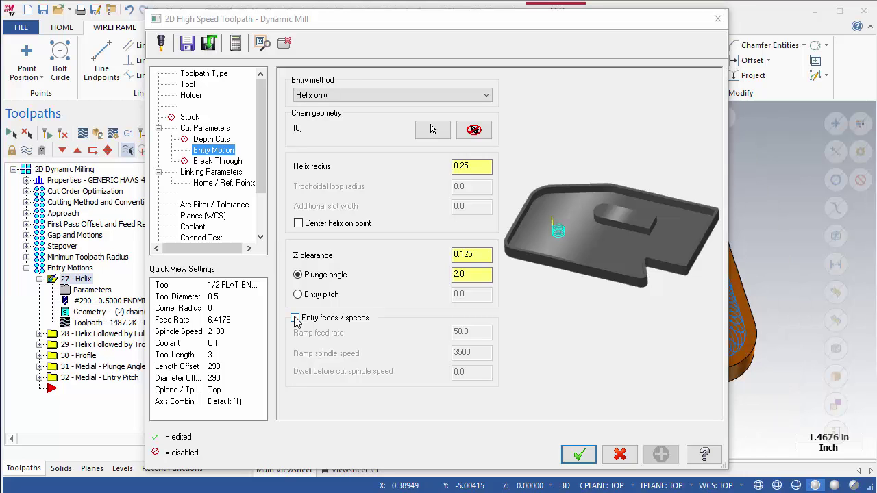
Step: Close the parameters, select 27 - Helix, and make the Solid #2 stock level visible
click(717, 19)
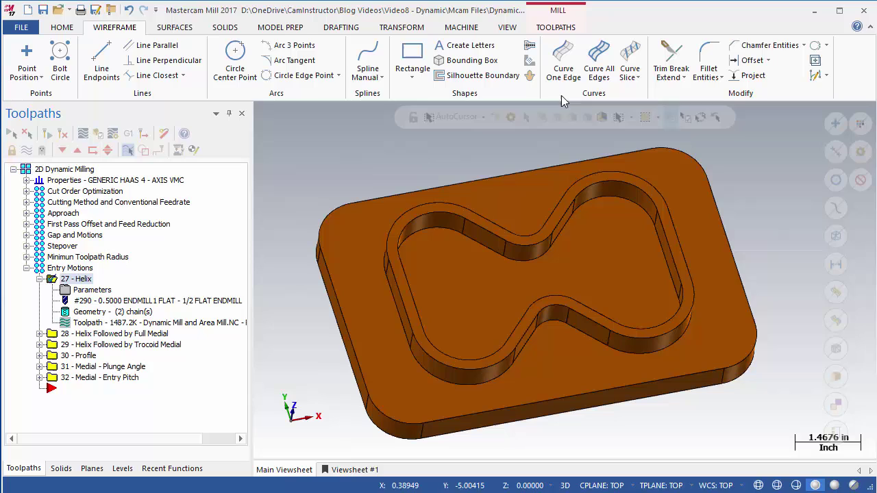
click(82, 279)
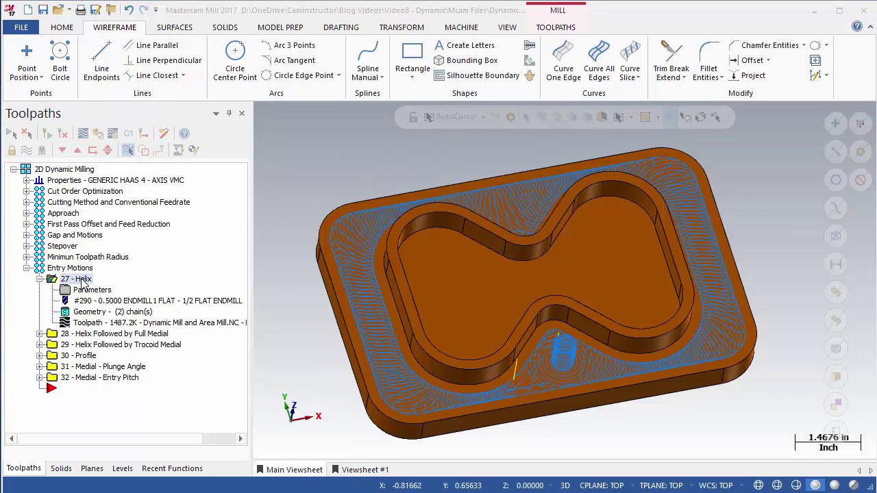
click(121, 468)
click(58, 185)
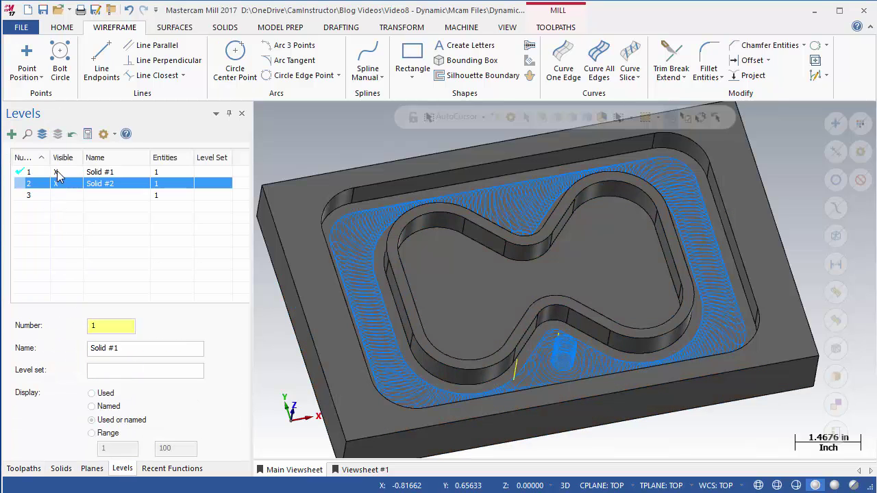
click(56, 172)
click(21, 185)
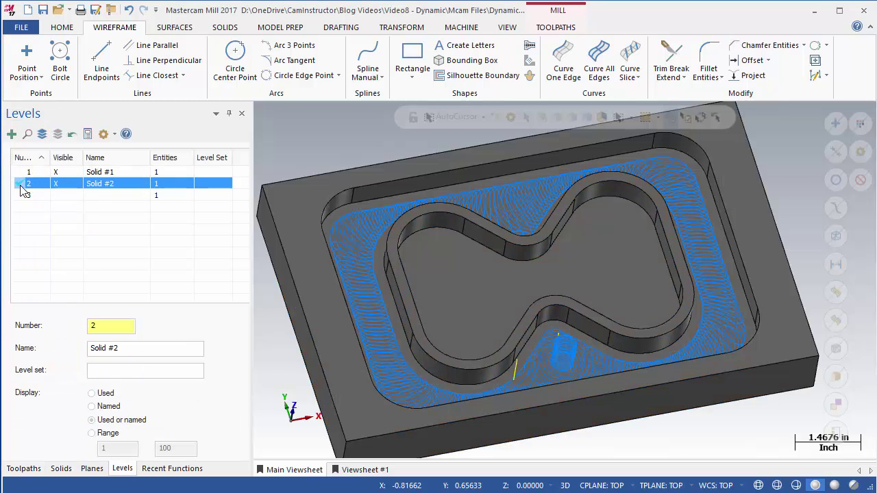
Step: Backplot 27 - Helix and advance it to show the helical entry
click(21, 469)
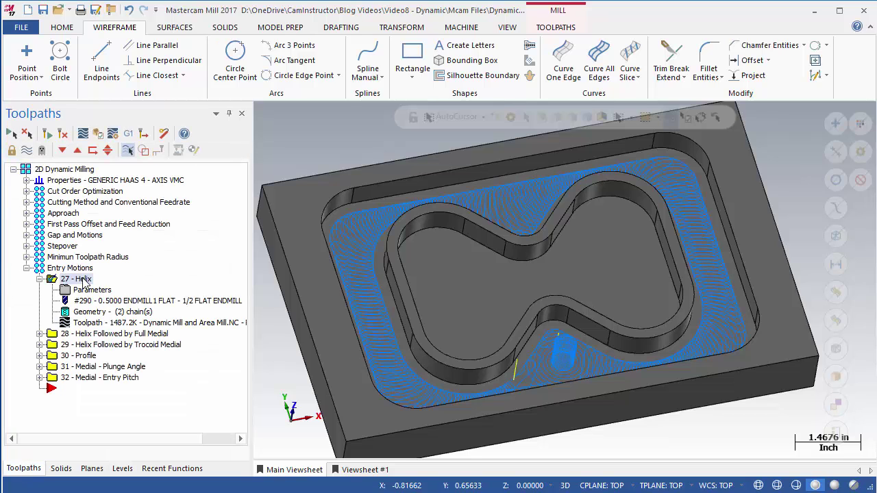
click(83, 132)
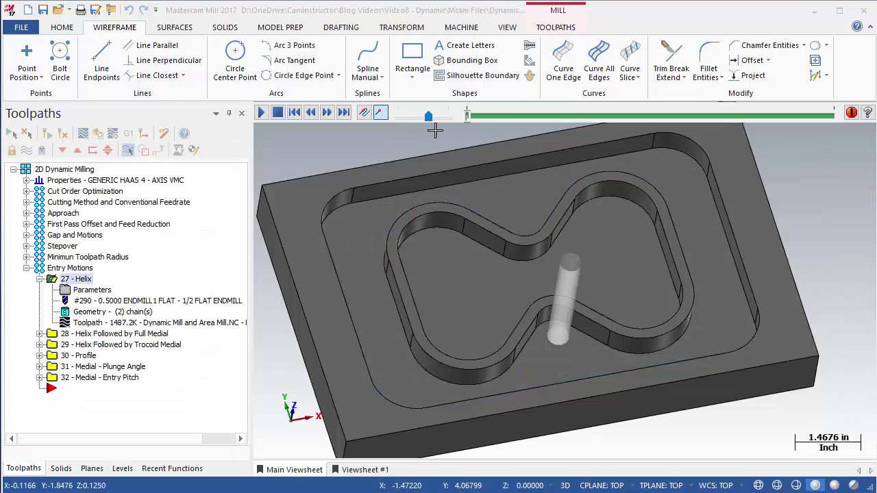
drag(465, 116, 487, 116)
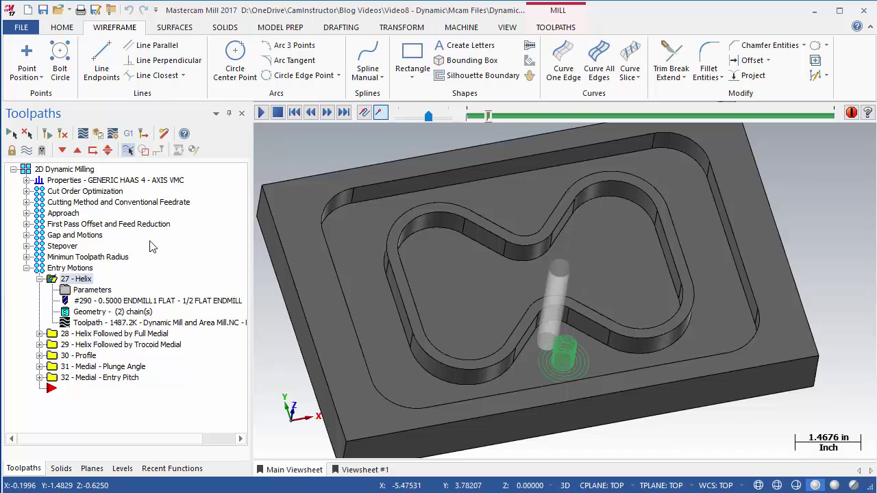
Step: Review the 0.25 helix radius, Z clearance and 2.0 plunge angle, then accept with OK
click(96, 293)
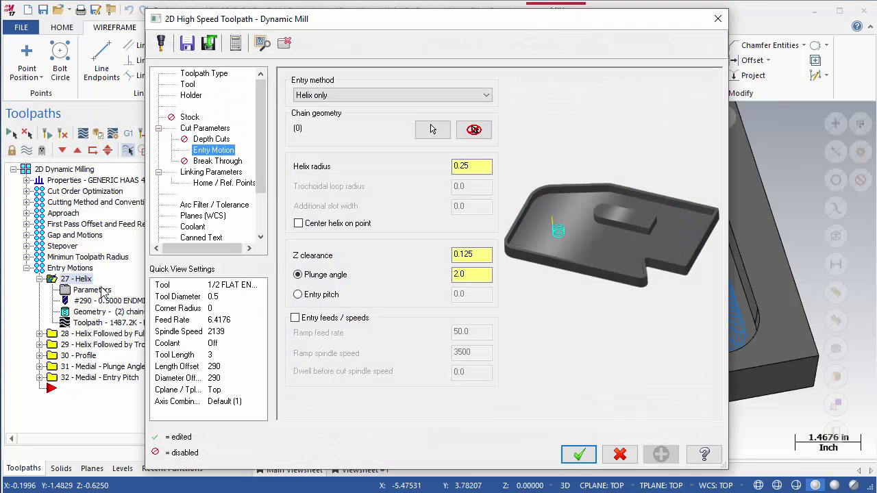
click(482, 167)
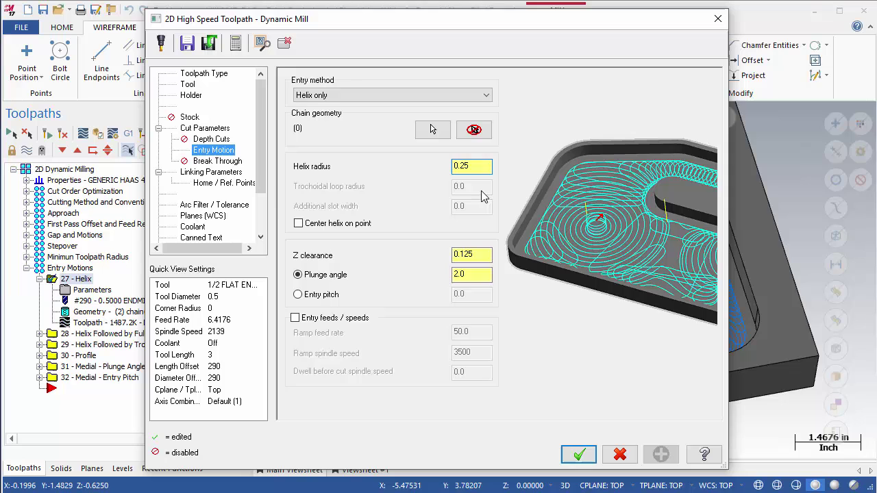
click(485, 254)
click(485, 274)
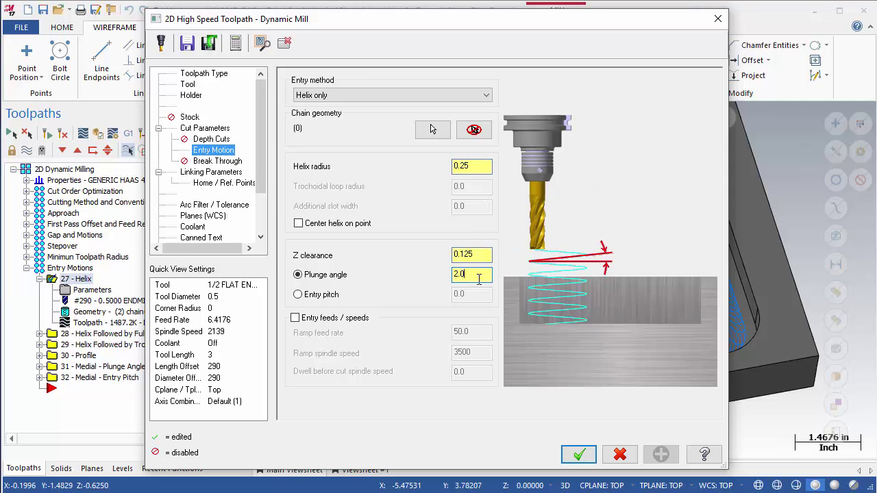
click(580, 454)
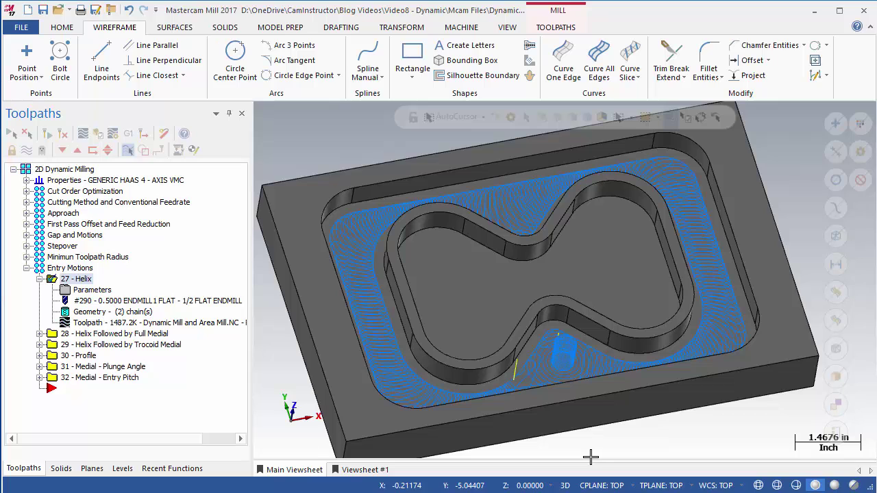
Step: Backplot 28 - Helix Followed by Full Medial, then display operation 29's trocoid medial toolpath
click(40, 278)
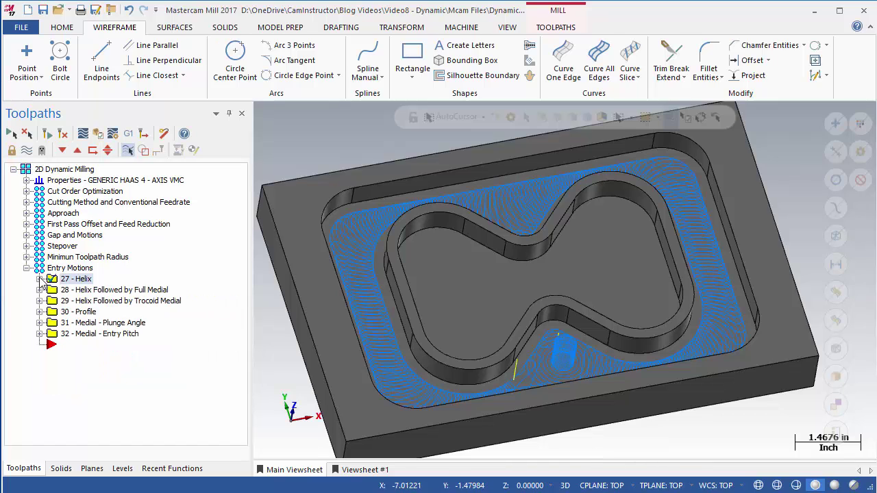
click(102, 291)
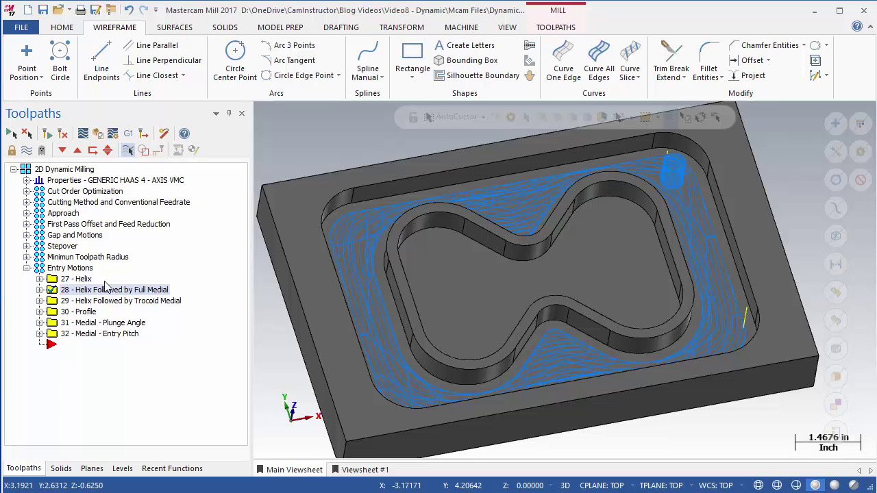
click(83, 134)
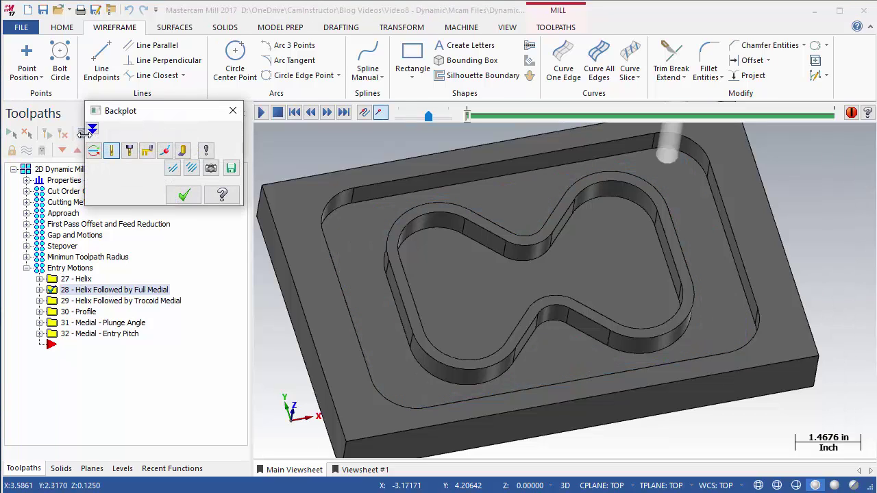
click(261, 114)
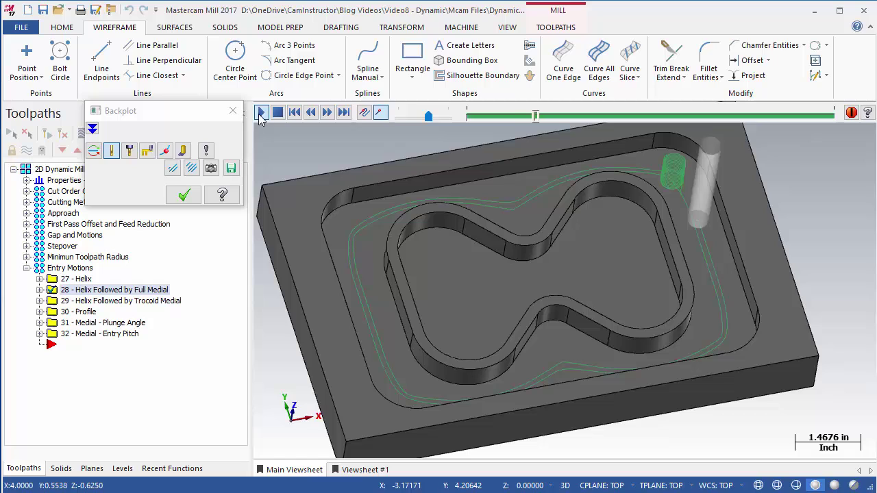
click(231, 111)
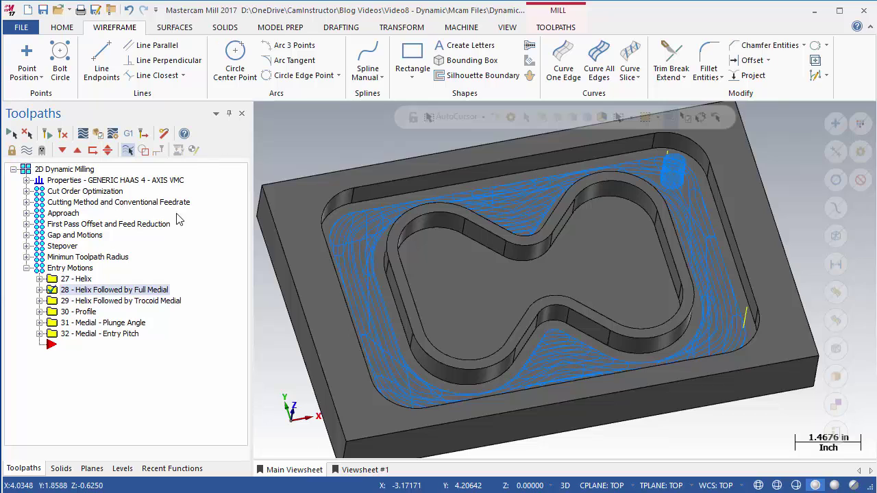
click(95, 303)
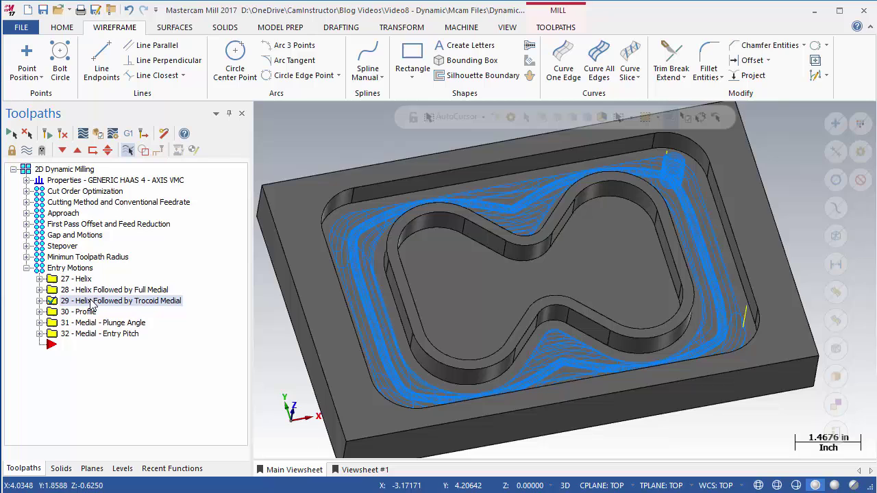
Step: Backplot operation 29, review its Entry Motion parameters, then display the 30 - Profile toolpath
click(83, 133)
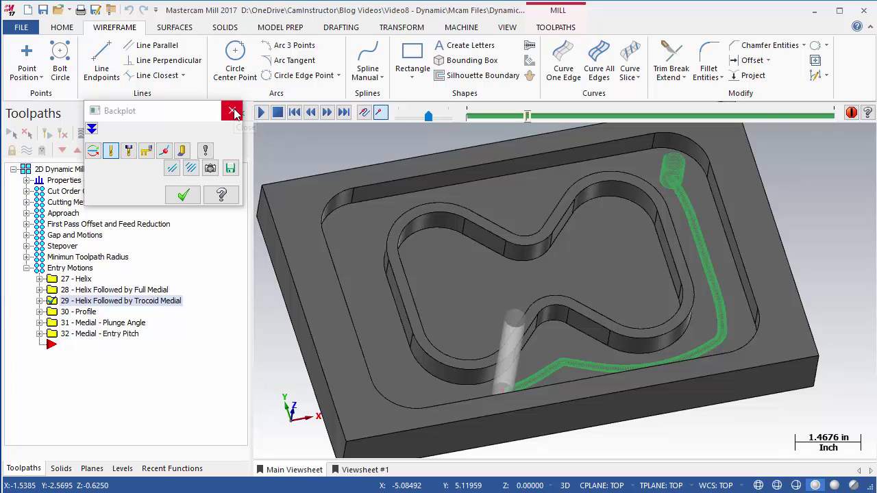
click(233, 112)
click(39, 301)
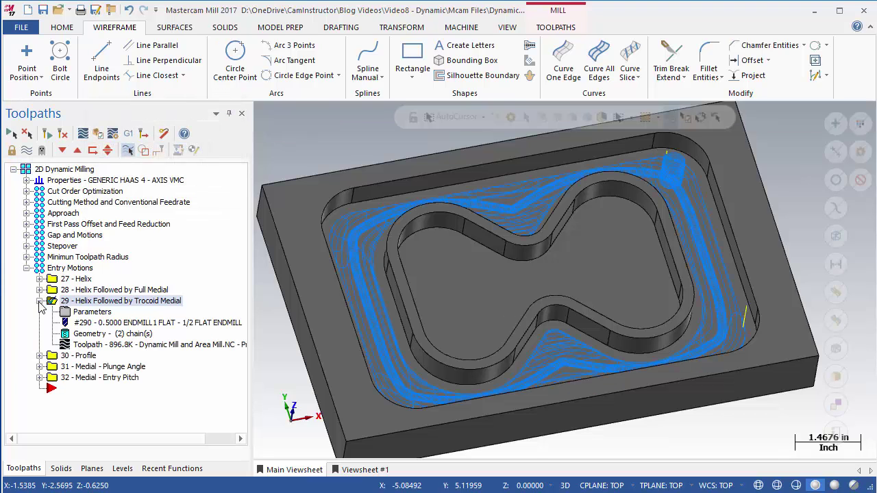
click(89, 312)
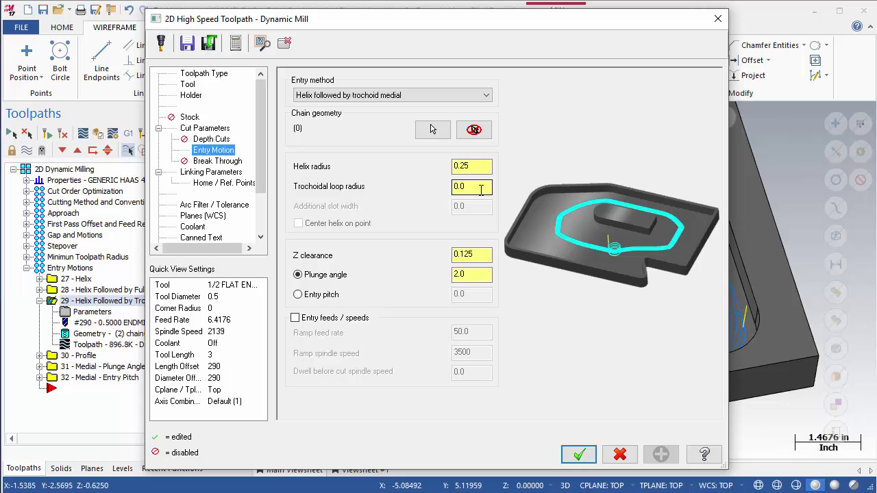
click(718, 18)
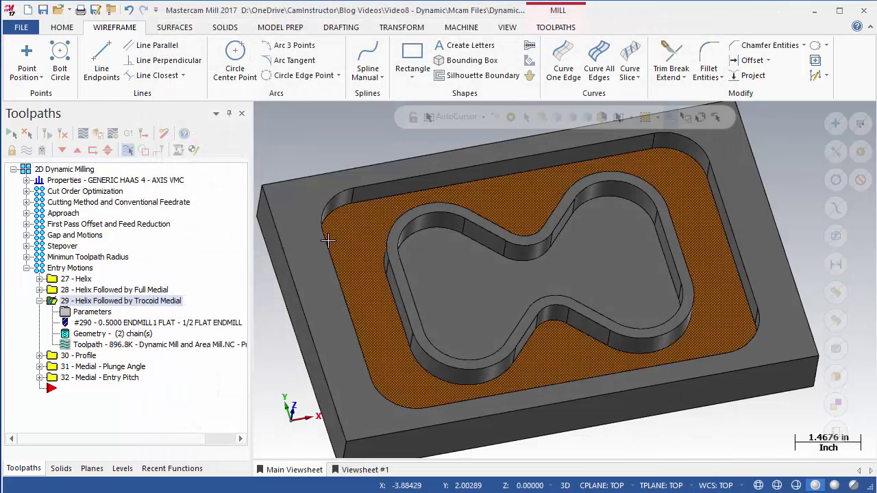
click(41, 301)
click(72, 312)
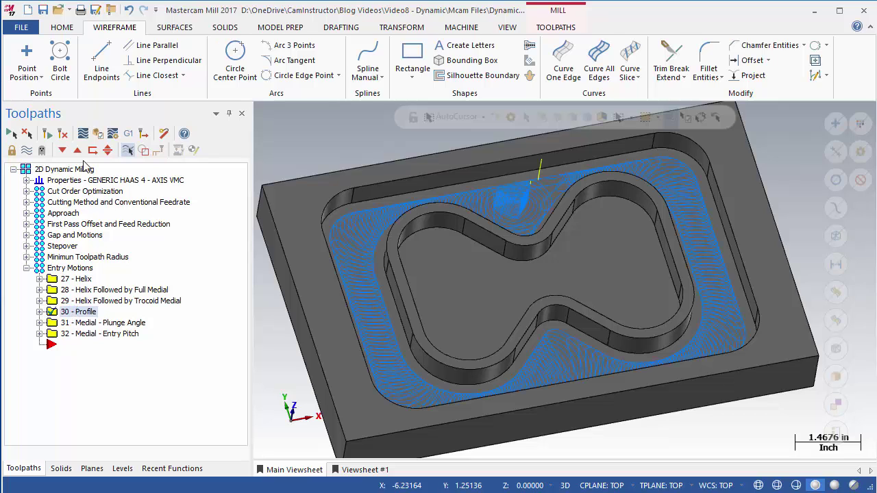
click(83, 133)
click(261, 112)
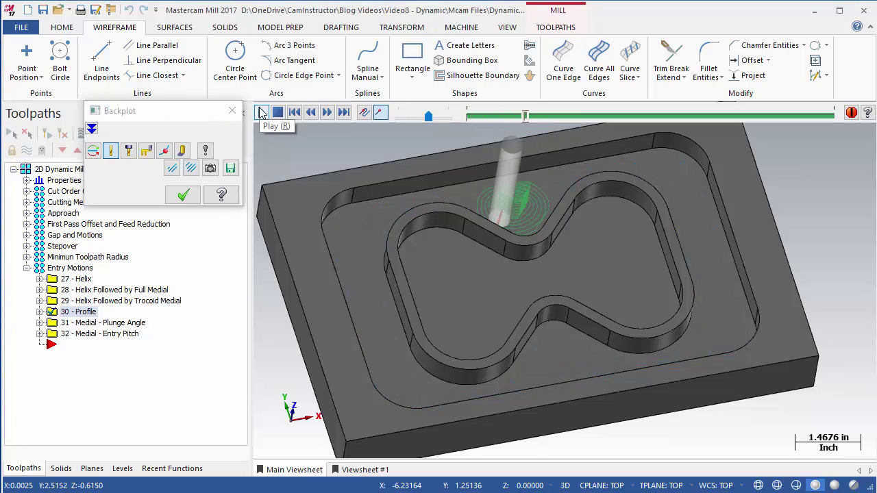
click(261, 112)
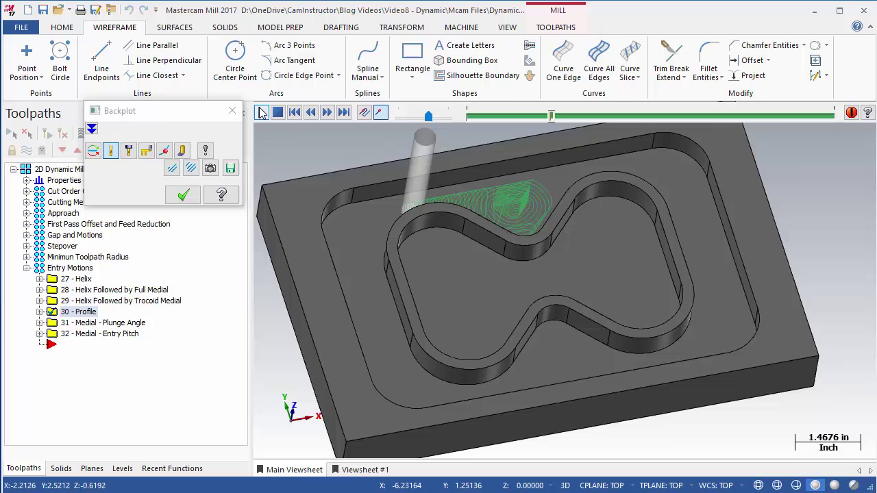
click(235, 113)
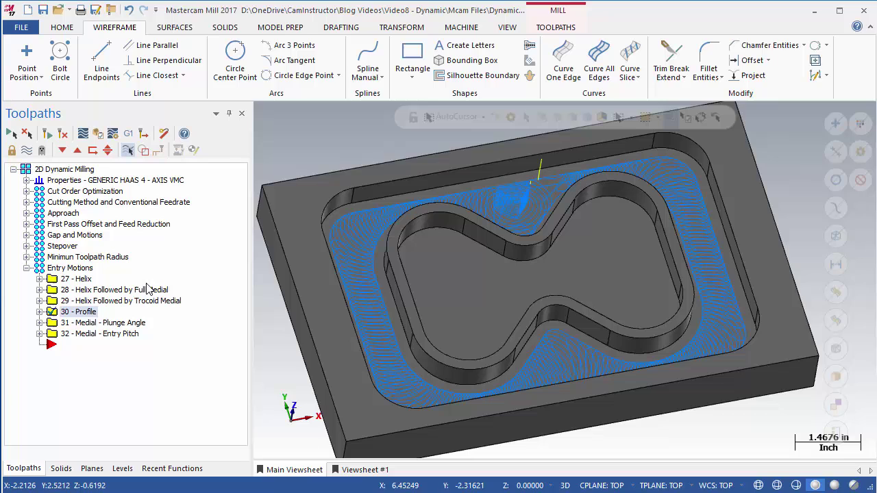
Step: Review operation 32's 0.625 entry pitch, then display the 31 - Medial - Plunge Angle toolpath
click(101, 323)
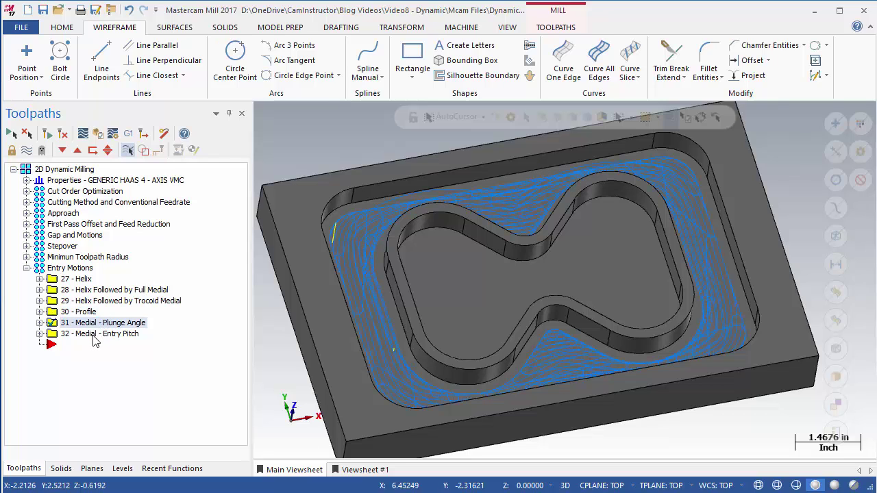
click(94, 335)
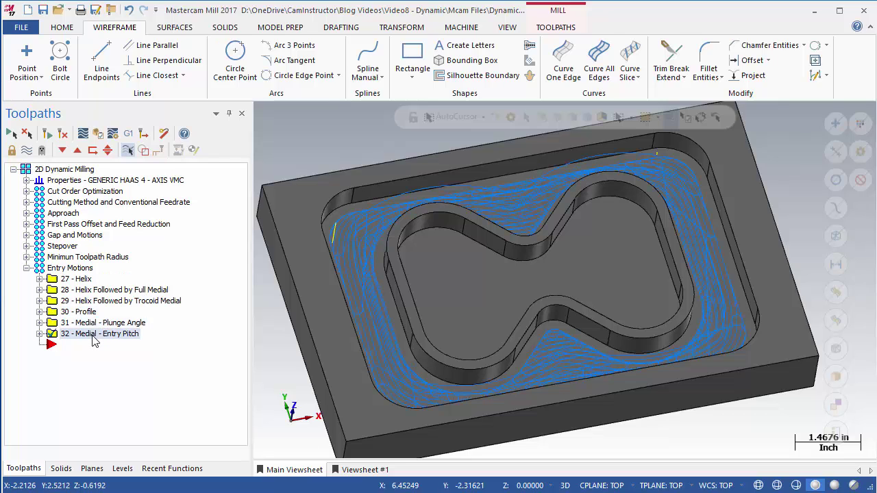
click(40, 333)
click(89, 346)
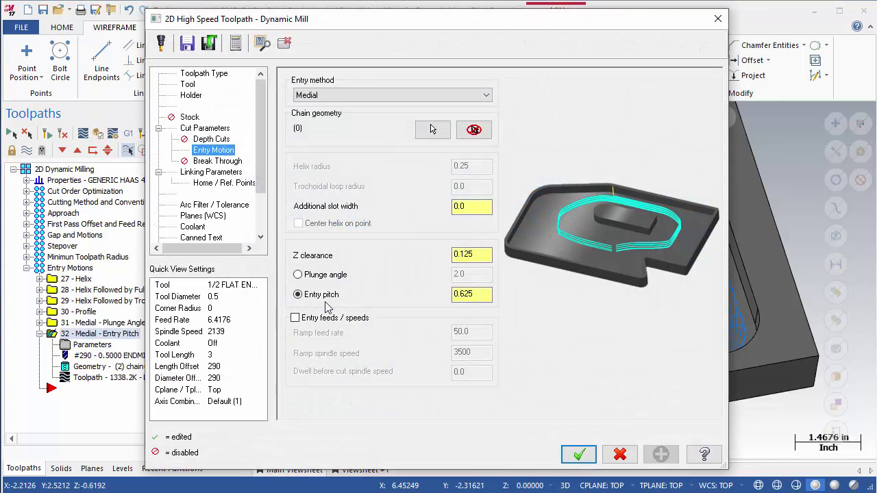
click(486, 294)
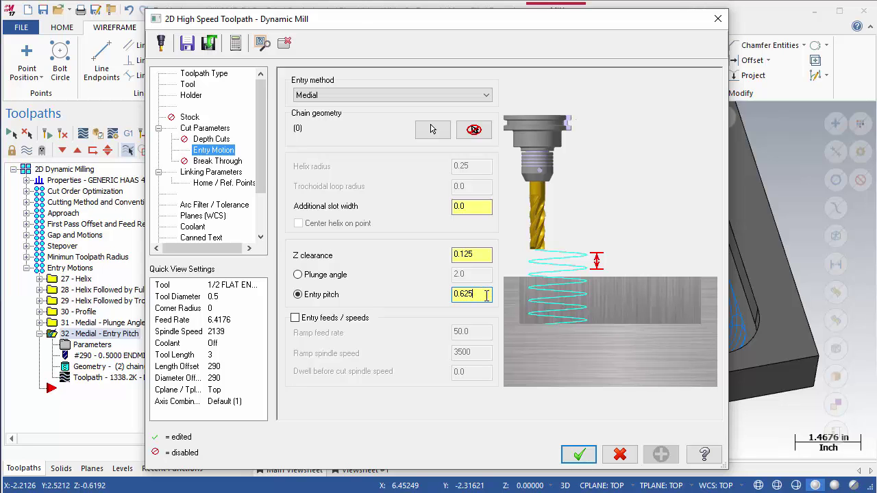
click(579, 455)
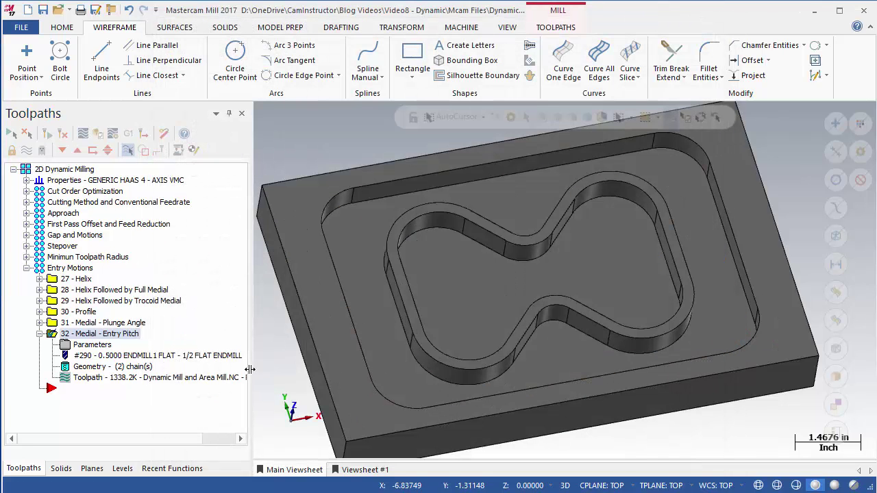
click(108, 322)
Step: Check operation 31's plunge angle setting, then backplot its medial plunge-angle entry
click(40, 322)
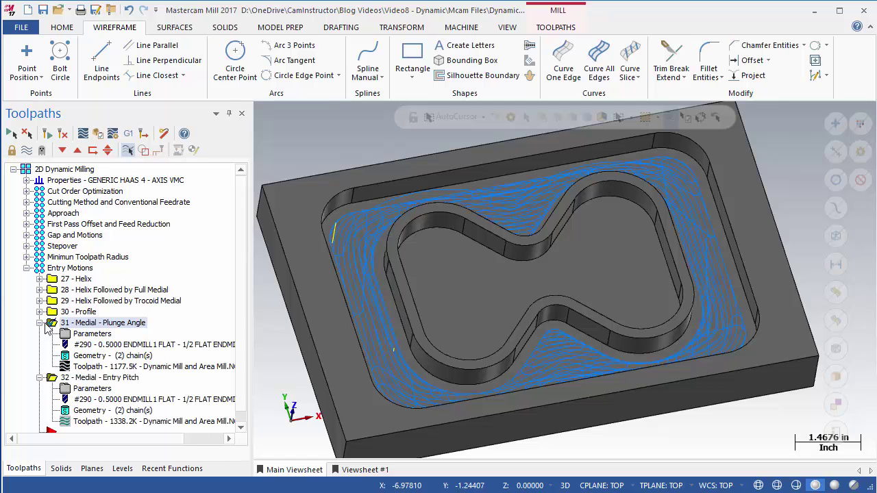
click(98, 335)
click(483, 275)
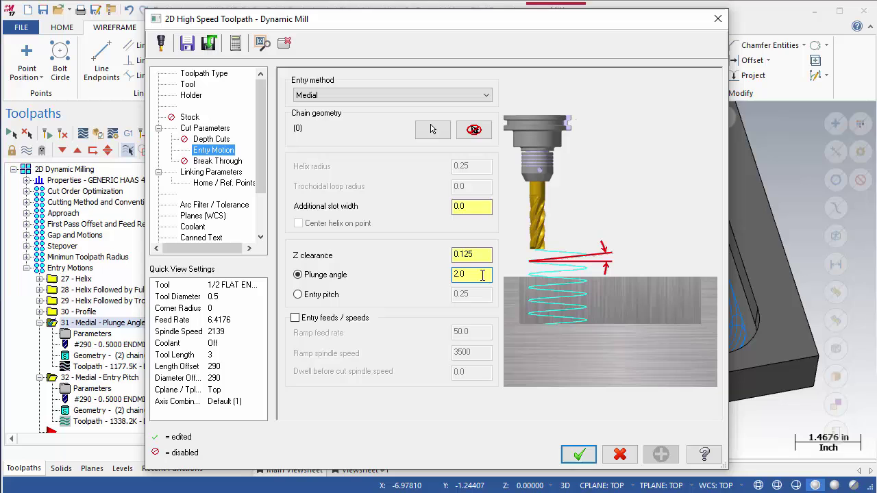
click(619, 455)
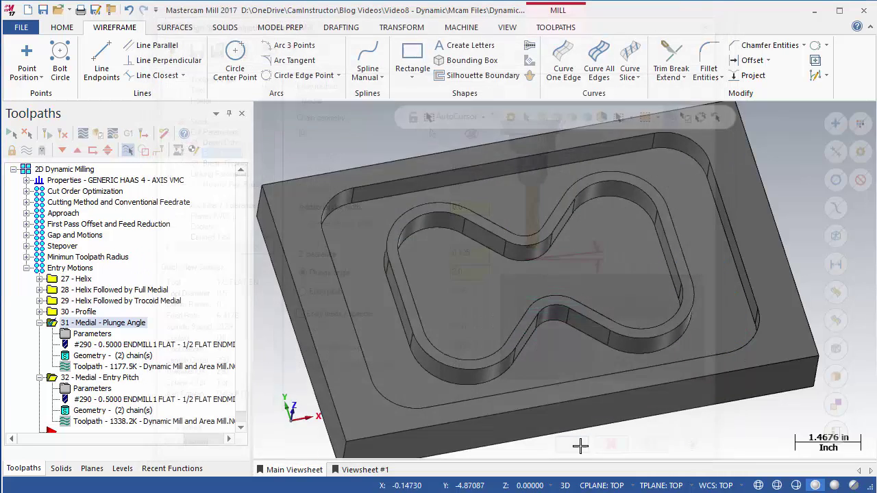
click(83, 133)
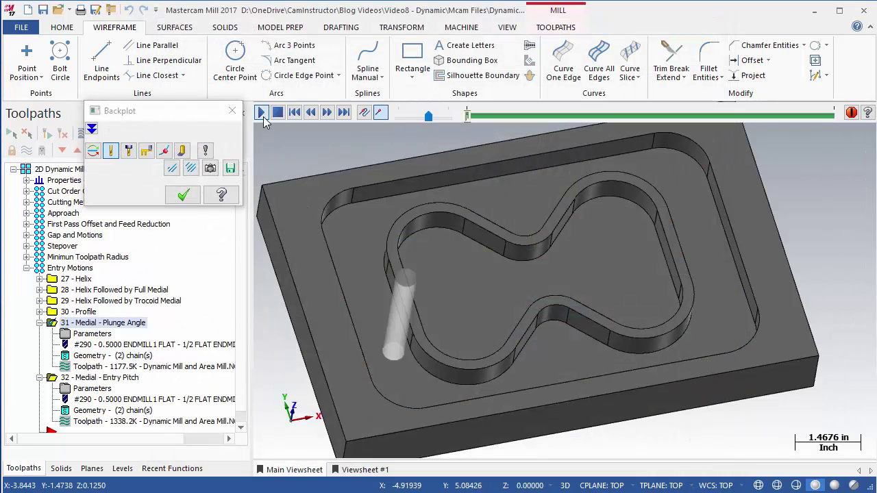
middle_drag(408, 238, 404, 217)
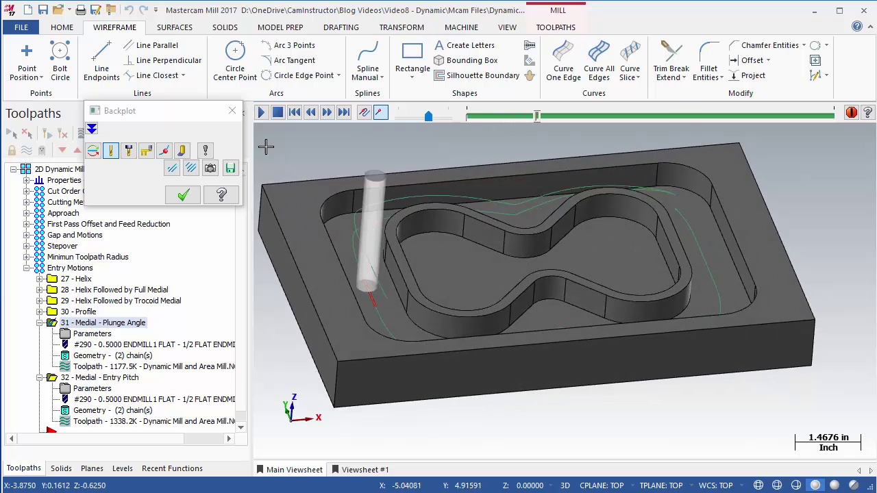
click(183, 195)
Step: Select 32 - Medial - Entry Pitch and play its backplot simulation
click(99, 378)
click(82, 133)
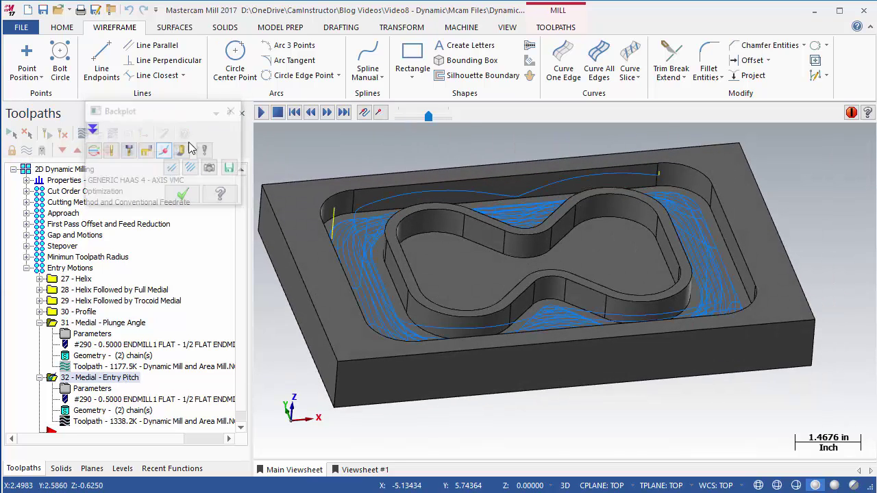
click(262, 113)
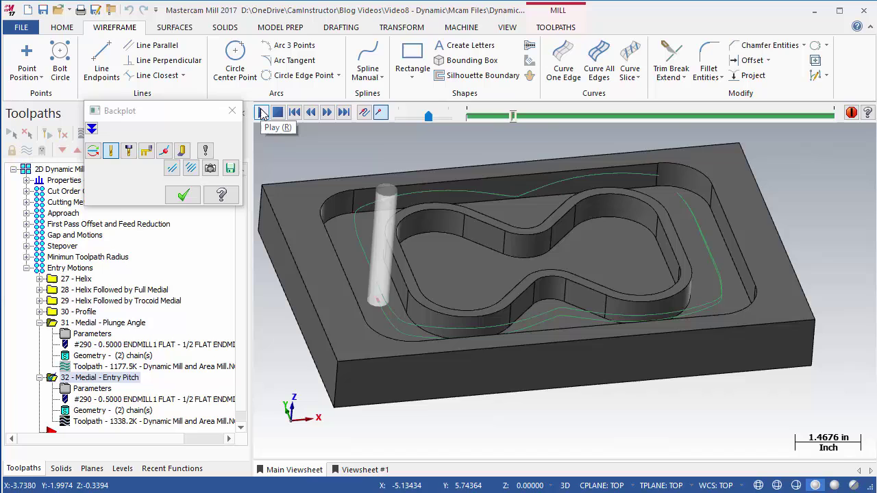
click(233, 111)
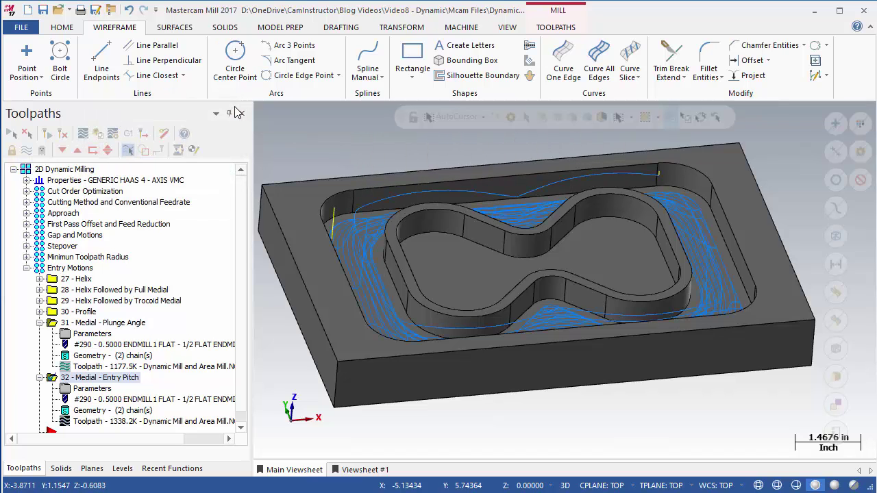
Step: Enable entry feeds/speeds on operation 32, giving ramp feed 50.0 and ramp spindle 3500
click(79, 388)
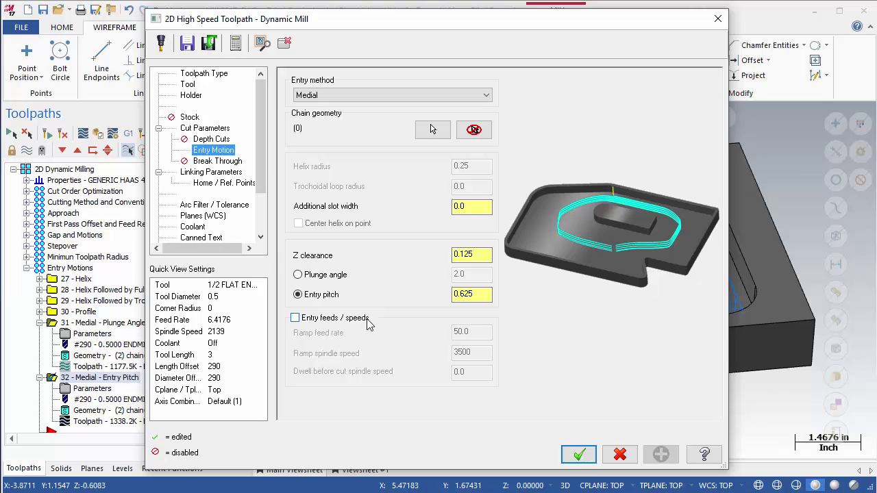
click(295, 319)
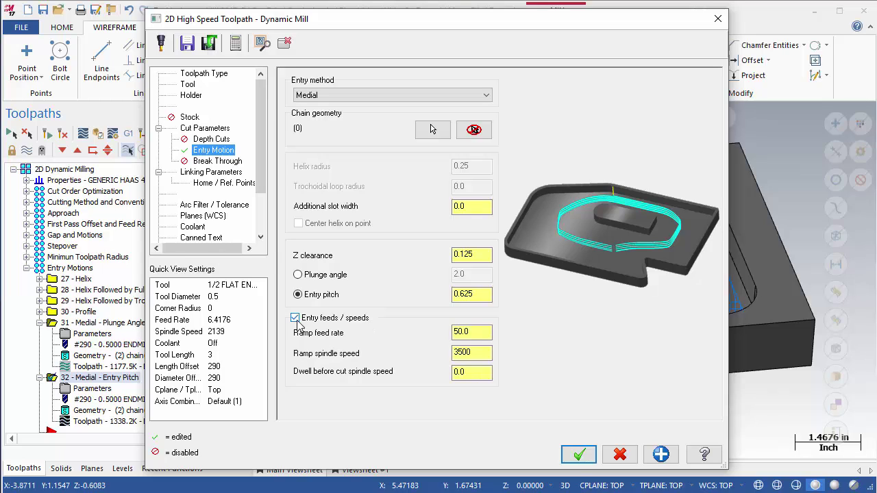